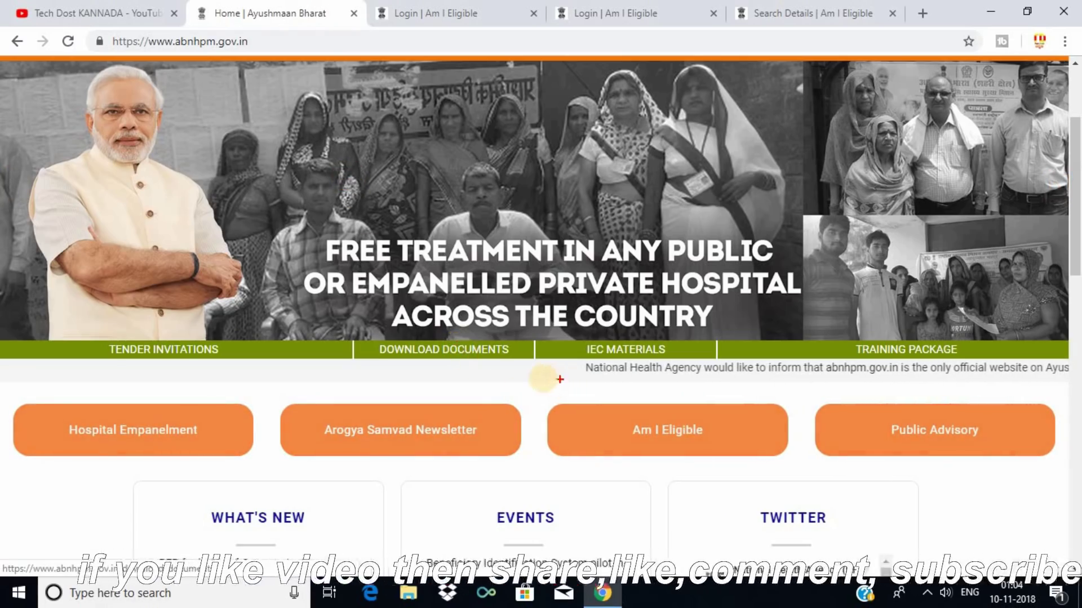
left_click_drag(537, 378, 795, 483)
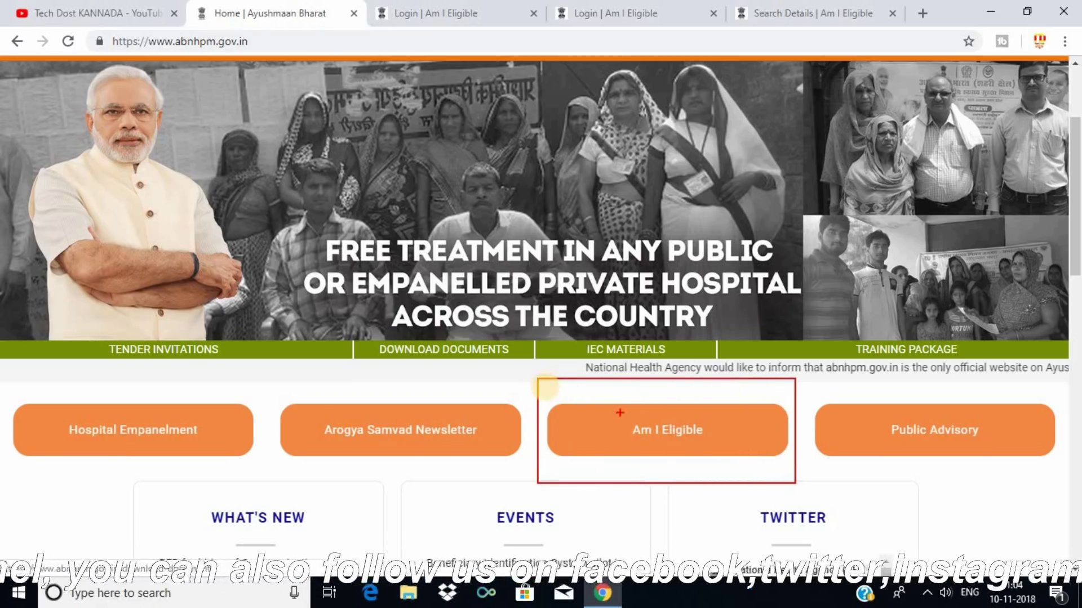
mouse_move(557, 390)
left_mouse_down()
mouse_move(613, 424)
mouse_move(753, 471)
left_mouse_up()
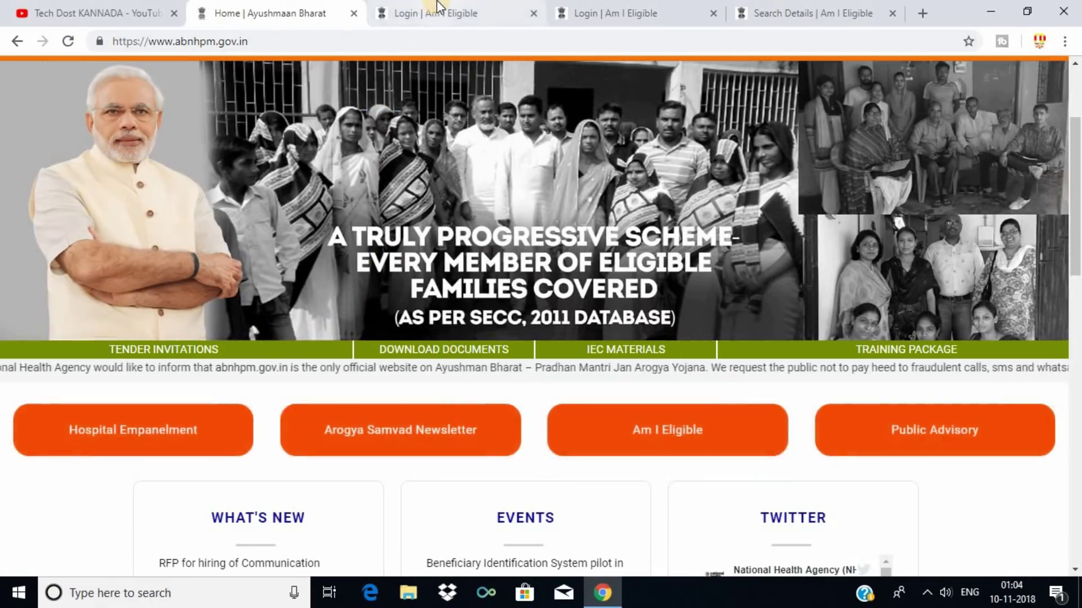
- Open the Am I Eligible login page, request an OTP, then switch to the other login tab
left_click(438, 8)
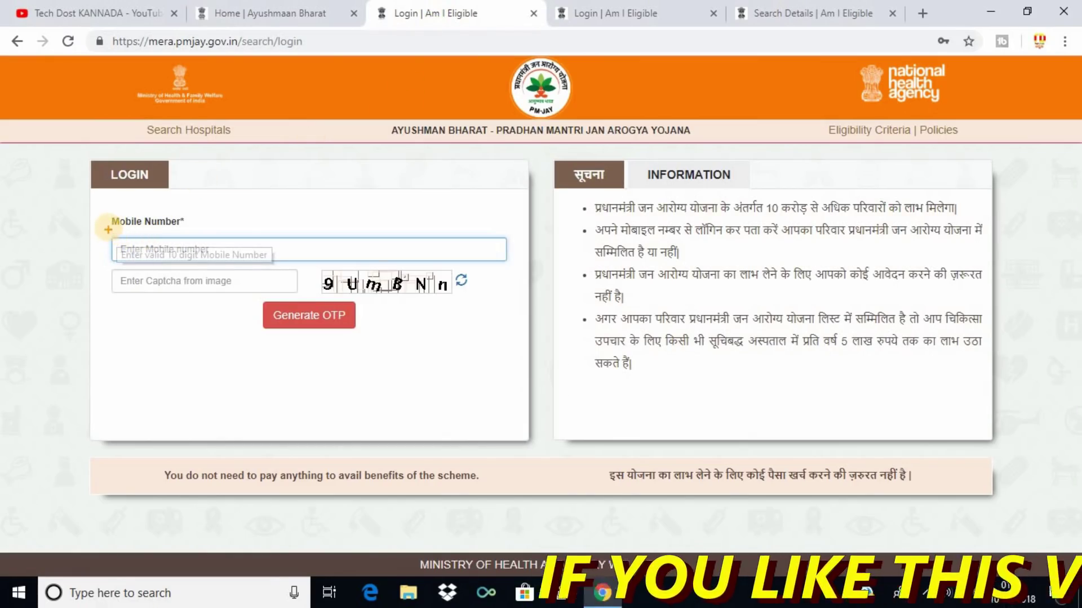
mouse_move(108, 228)
left_mouse_down()
mouse_move(121, 248)
mouse_move(517, 262)
left_mouse_up()
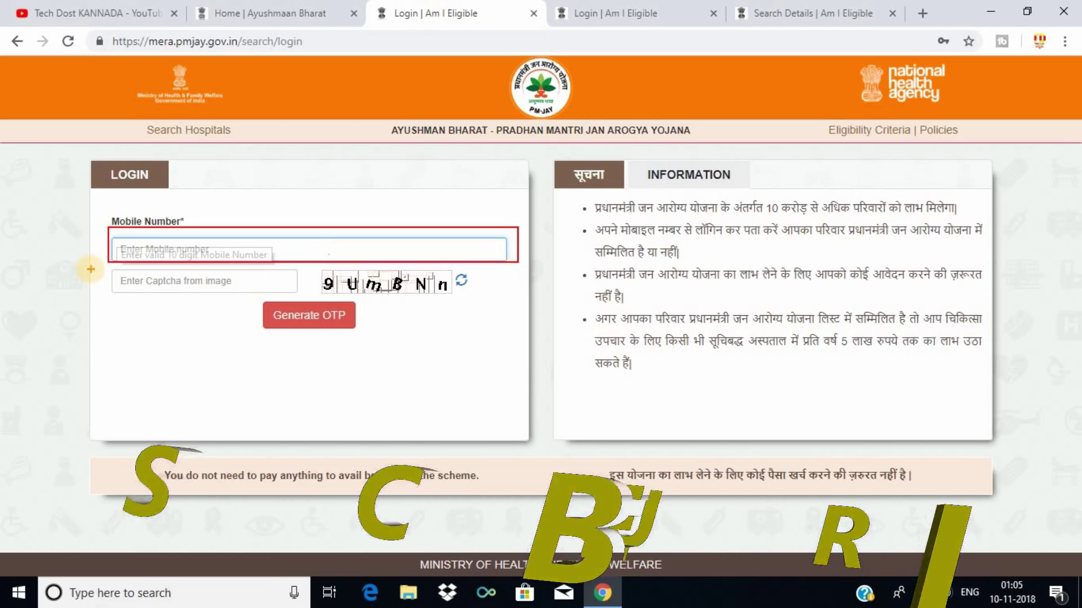
mouse_move(95, 268)
left_mouse_down()
mouse_move(213, 305)
mouse_move(298, 304)
left_mouse_up()
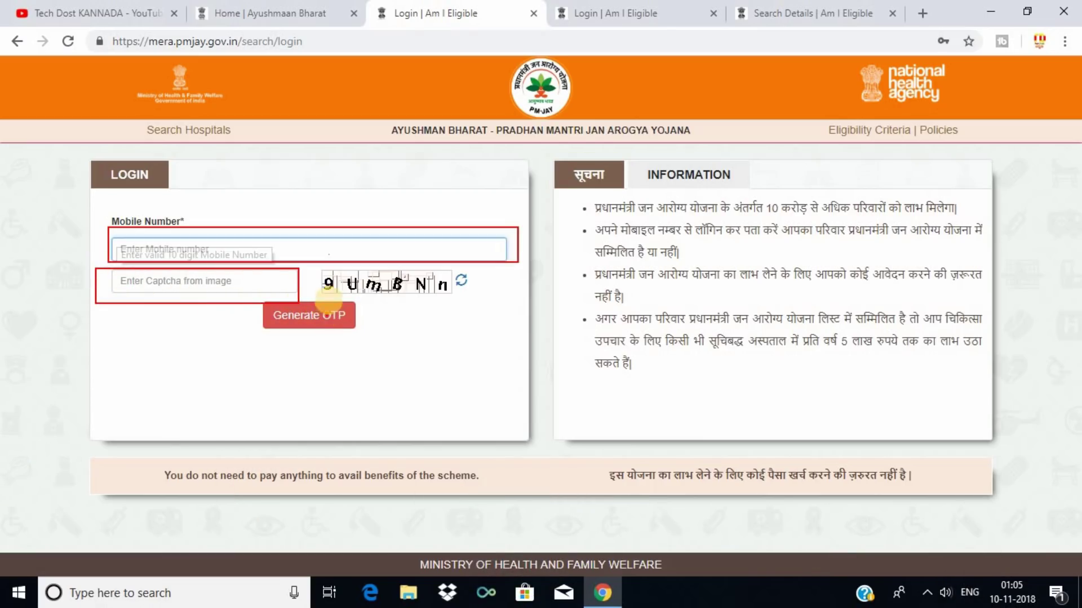
mouse_move(310, 267)
left_mouse_down()
mouse_move(343, 296)
mouse_move(480, 303)
left_mouse_up()
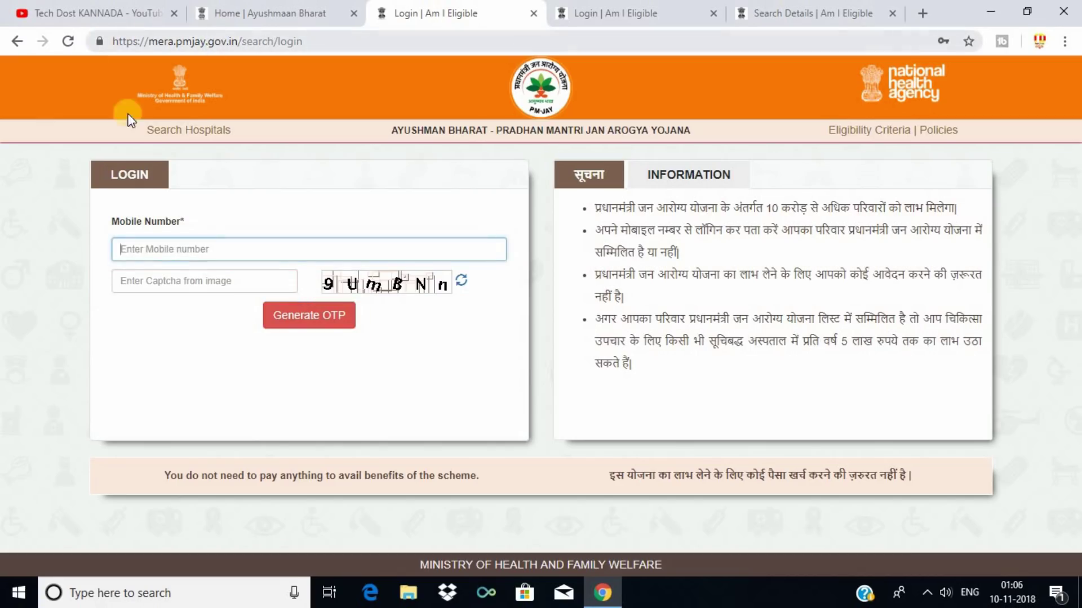
left_click(280, 314)
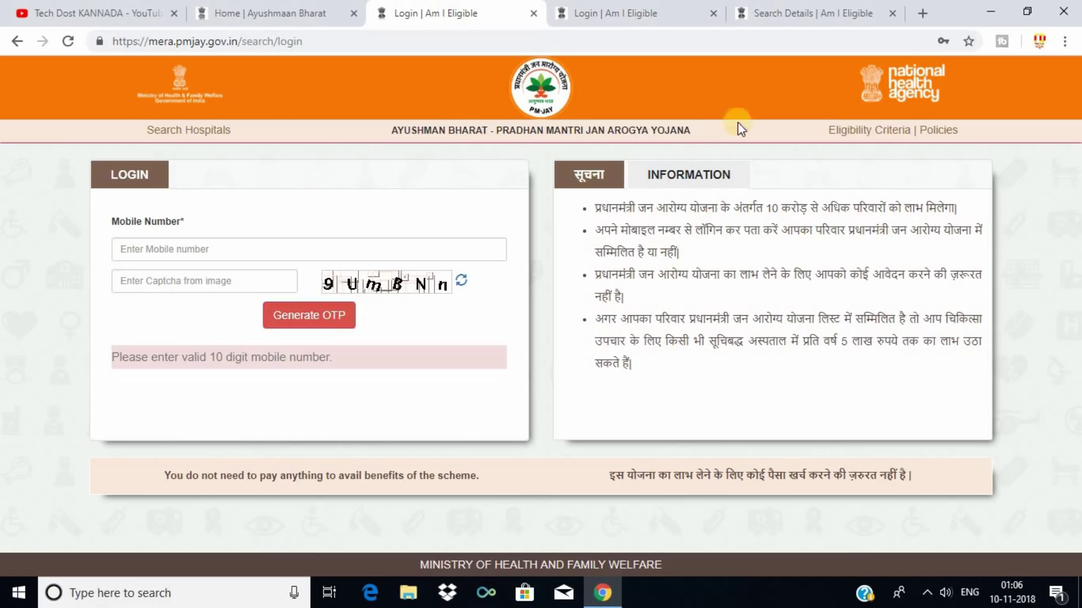
left_click(666, 7)
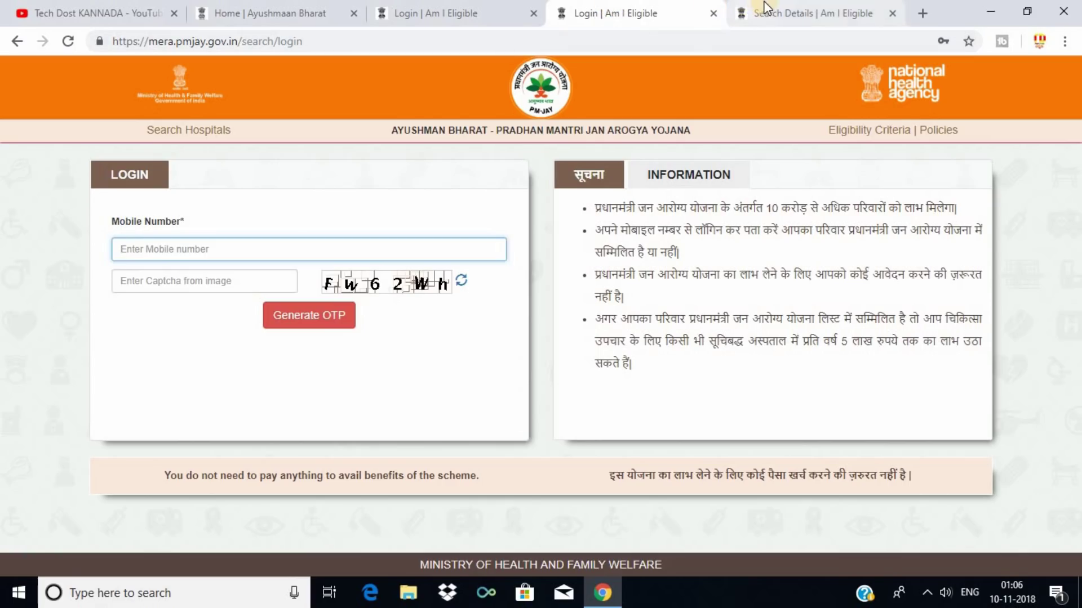
- On the Search Details page, choose state KARNATAKA and category Search By Name
left_click(794, 8)
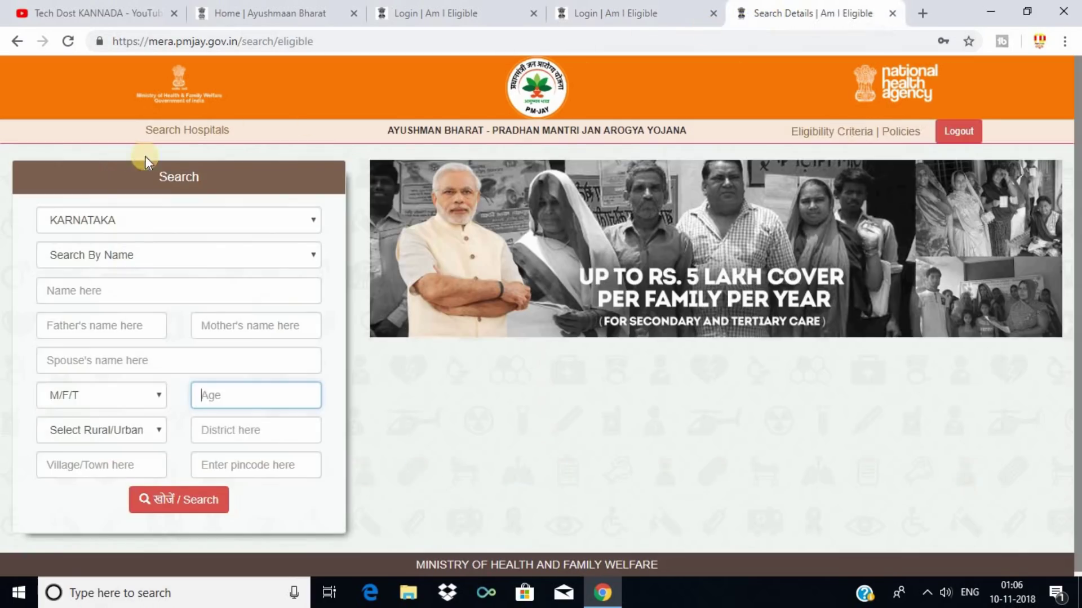
left_click(237, 222)
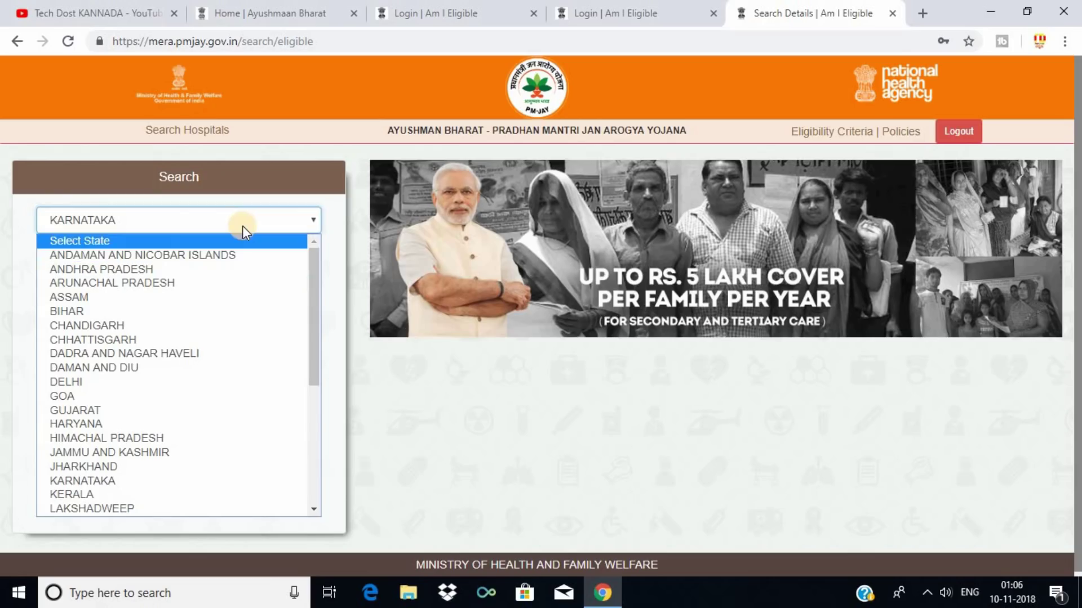
left_click(167, 483)
left_click(184, 254)
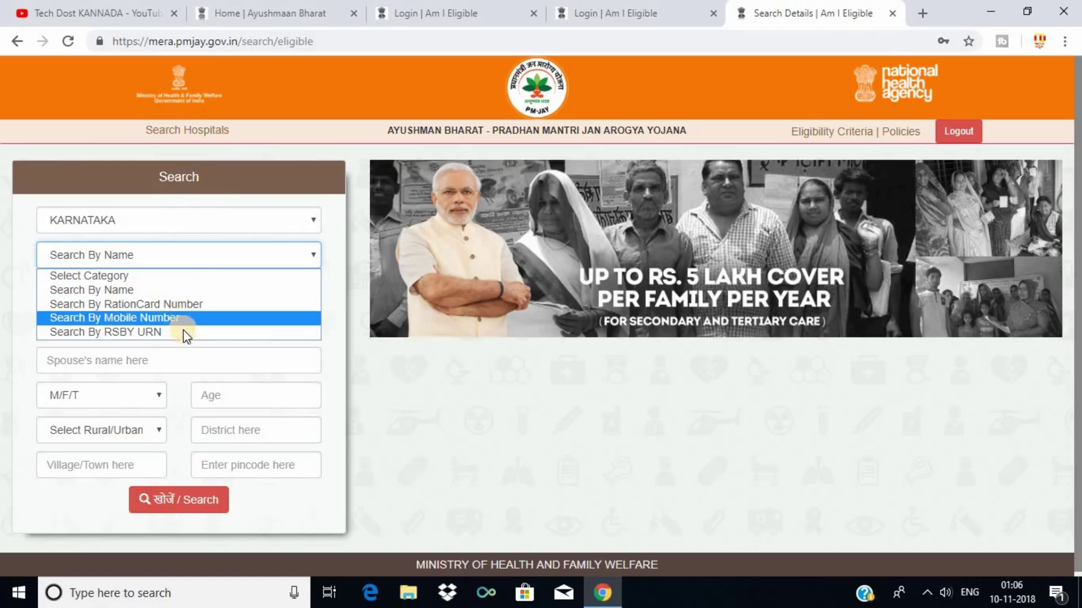
left_click(200, 290)
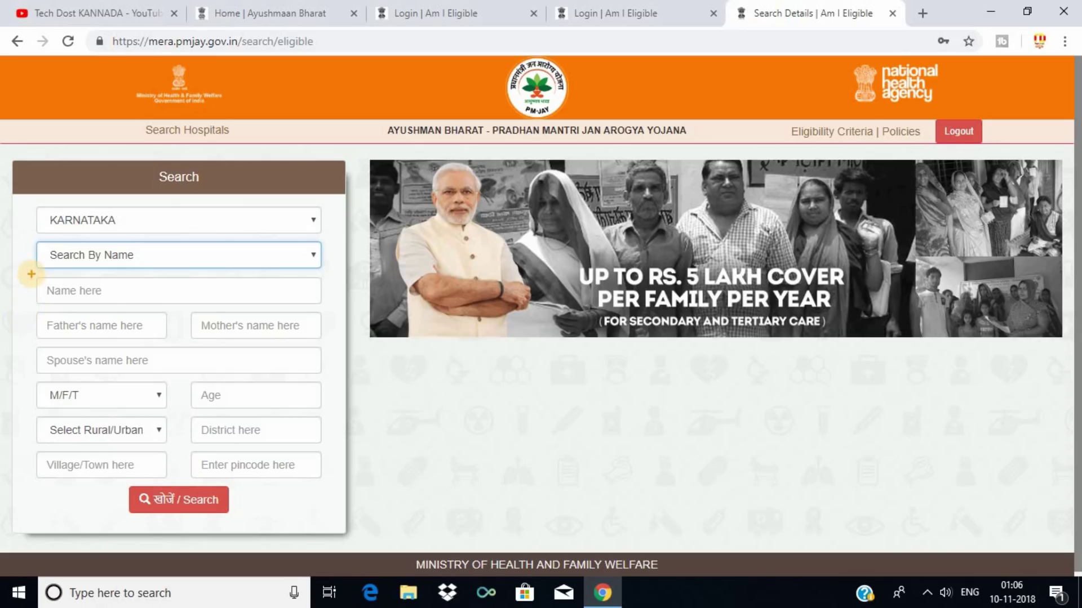
- Highlight text passages on the search page and switch between browser tabs
left_click_drag(27, 275, 333, 307)
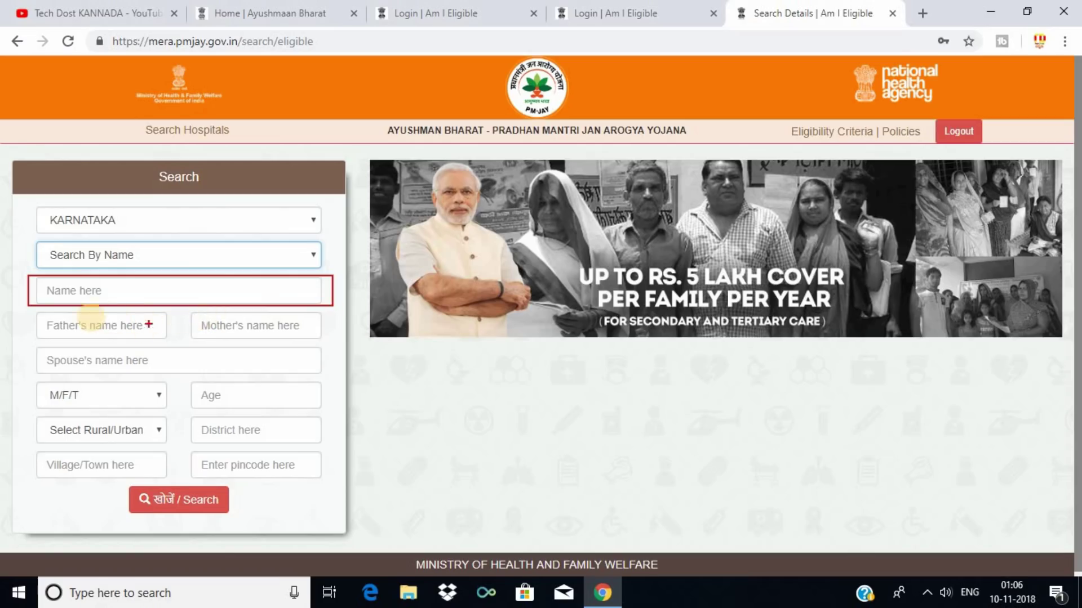
left_click_drag(33, 314, 112, 341)
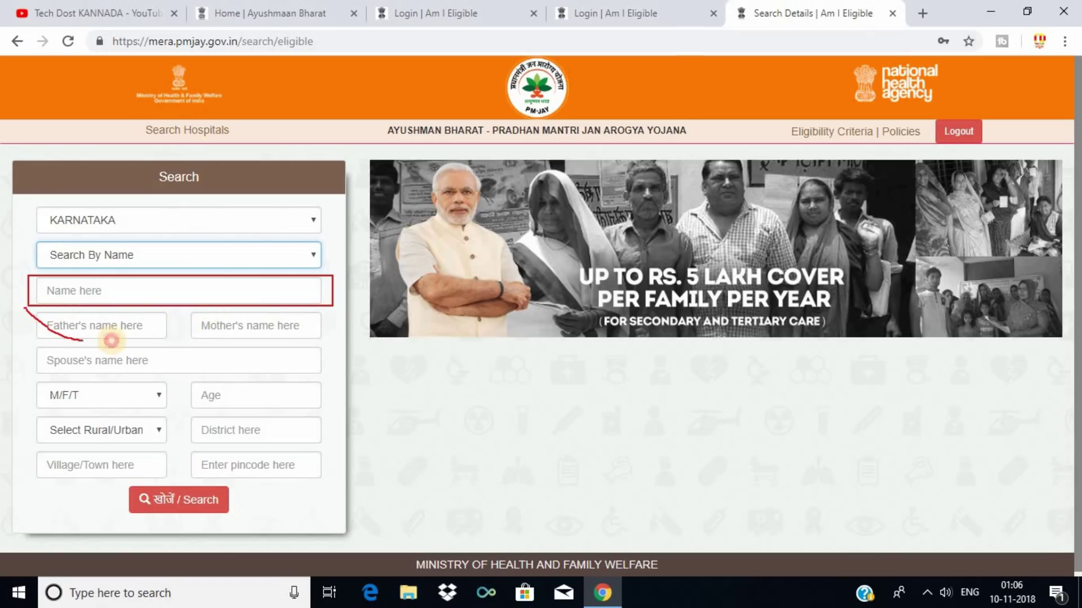
key("e")
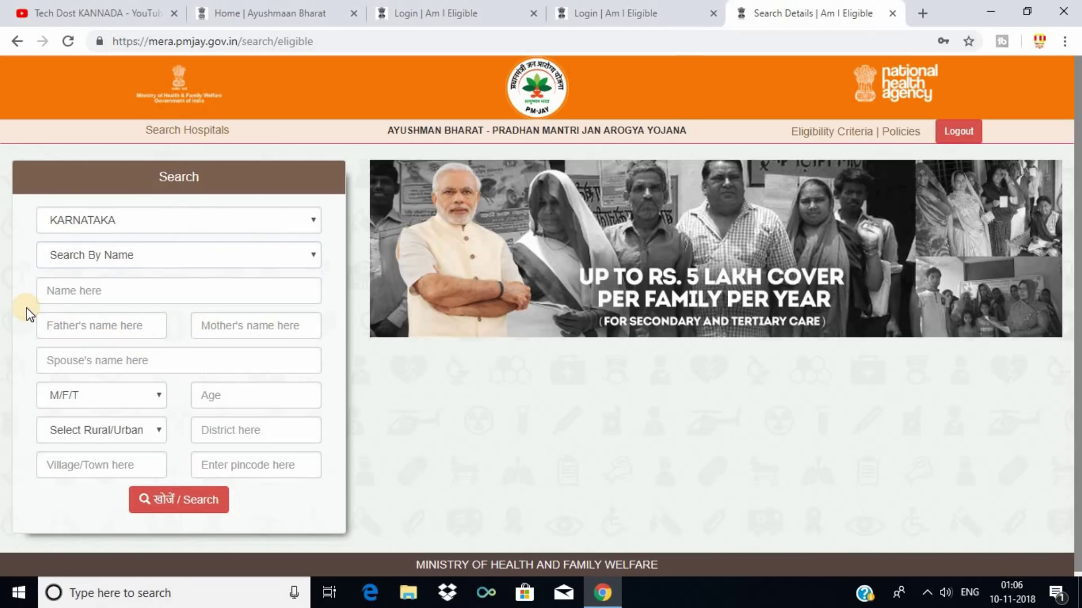
left_click_drag(32, 307, 191, 340)
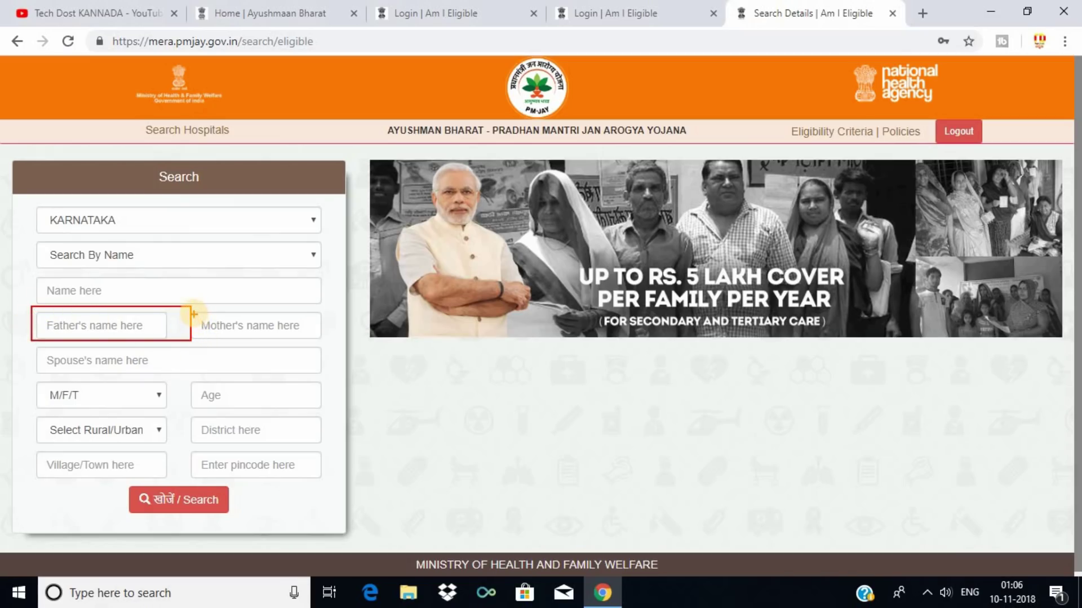
left_click_drag(193, 307, 256, 352)
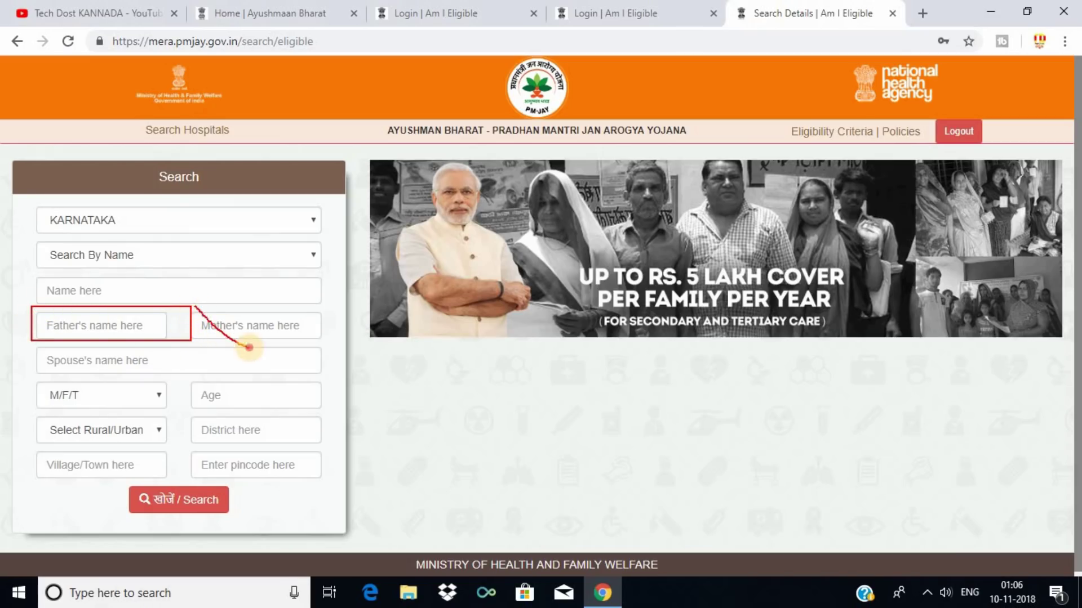
key("Escape")
key("ctrl+2")
mouse_move(30, 342)
left_mouse_down()
mouse_move(53, 362)
mouse_move(140, 374)
mouse_move(332, 377)
left_mouse_up()
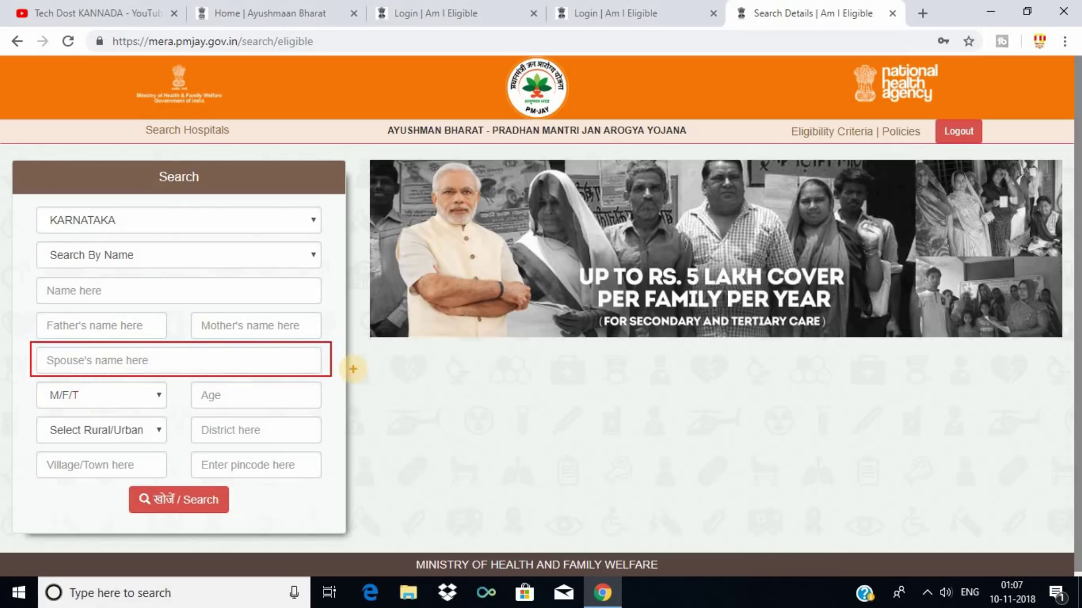
key("Escape")
- Set the gender dropdown to M and the Rural/Urban dropdown to Rural
left_click(104, 389)
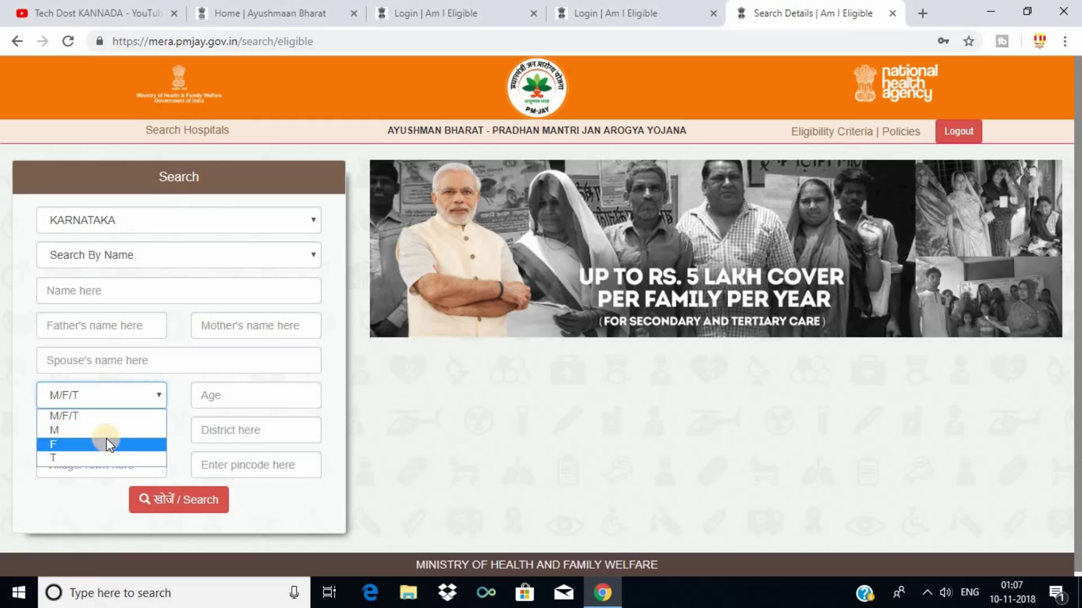
left_click(120, 431)
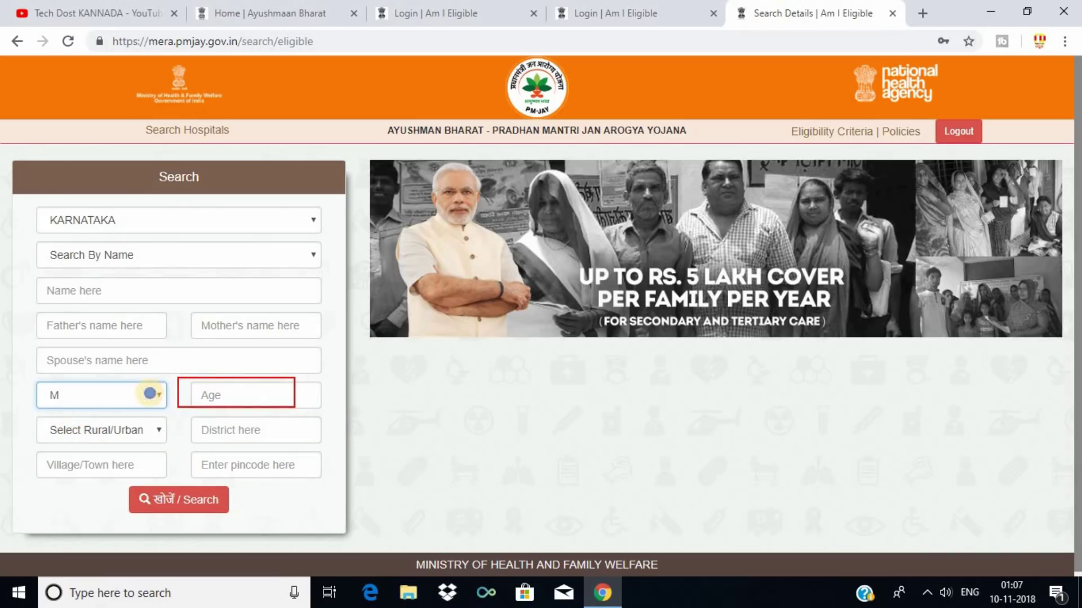
left_click(96, 428)
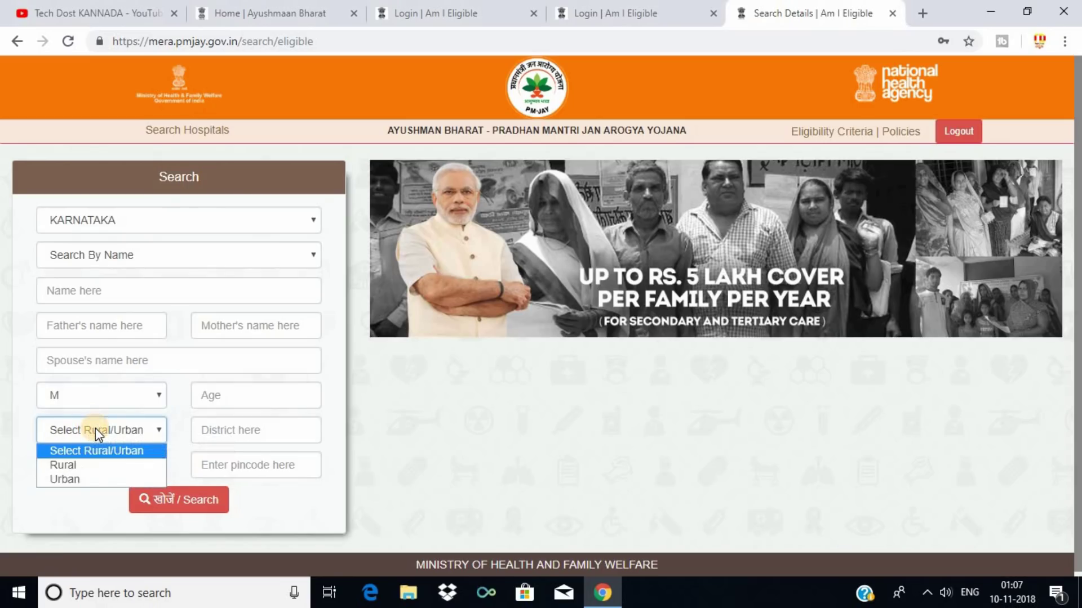
left_click(111, 466)
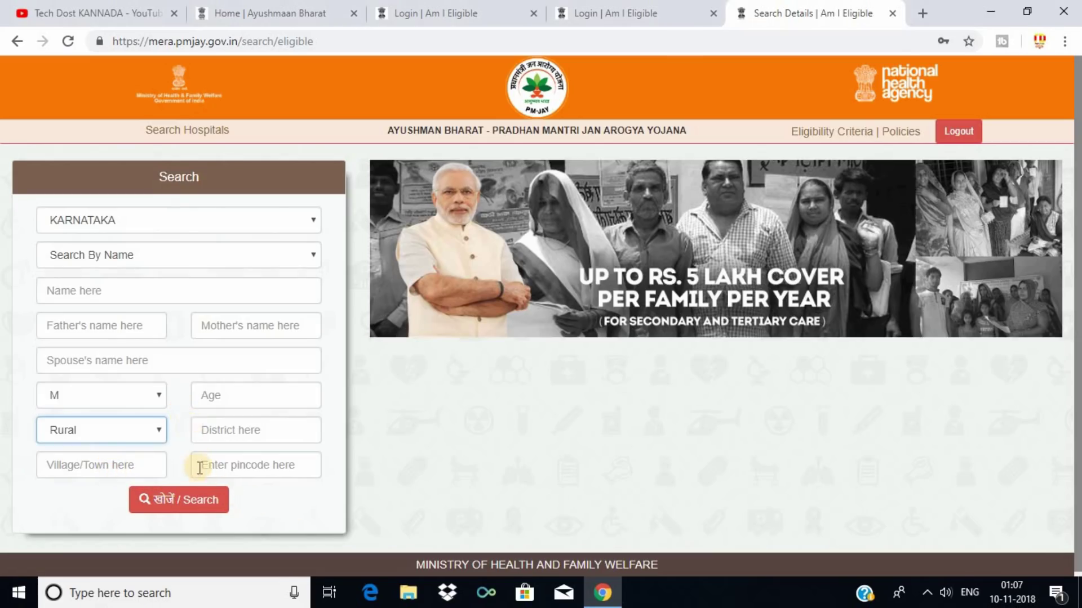
mouse_move(182, 449)
left_mouse_down()
mouse_move(202, 466)
mouse_move(341, 483)
left_mouse_up()
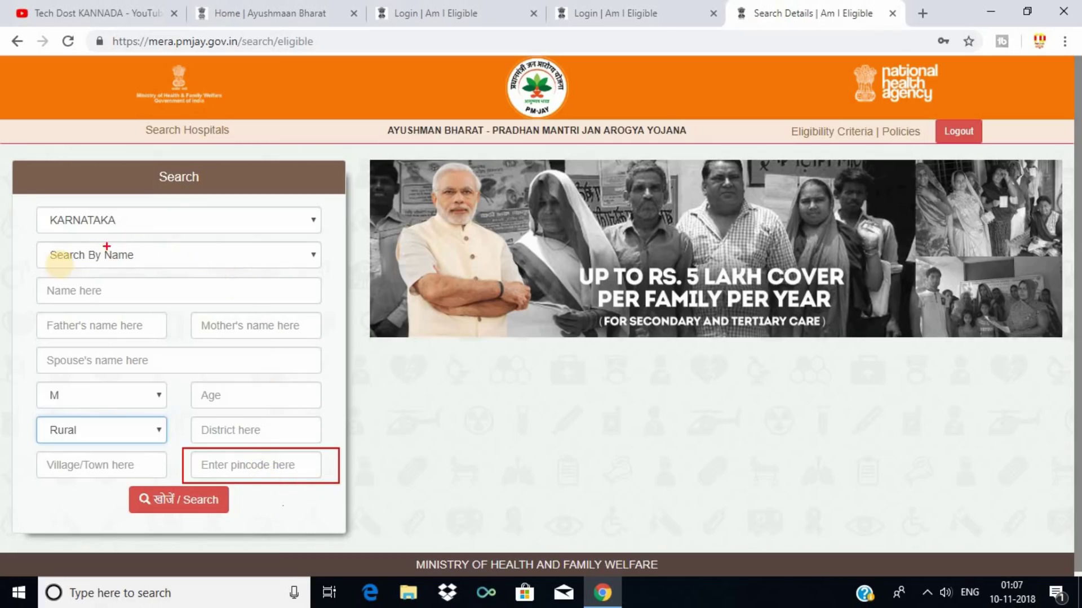
mouse_move(20, 198)
left_mouse_down()
mouse_move(387, 445)
mouse_move(370, 448)
left_mouse_up()
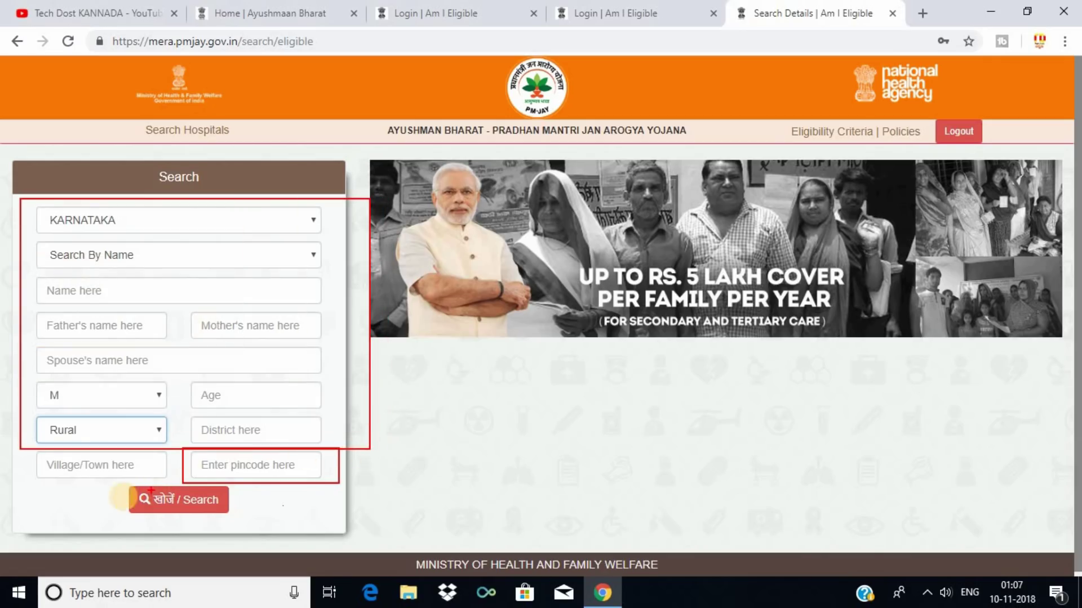
mouse_move(97, 476)
left_mouse_down()
mouse_move(146, 507)
mouse_move(251, 527)
left_mouse_up()
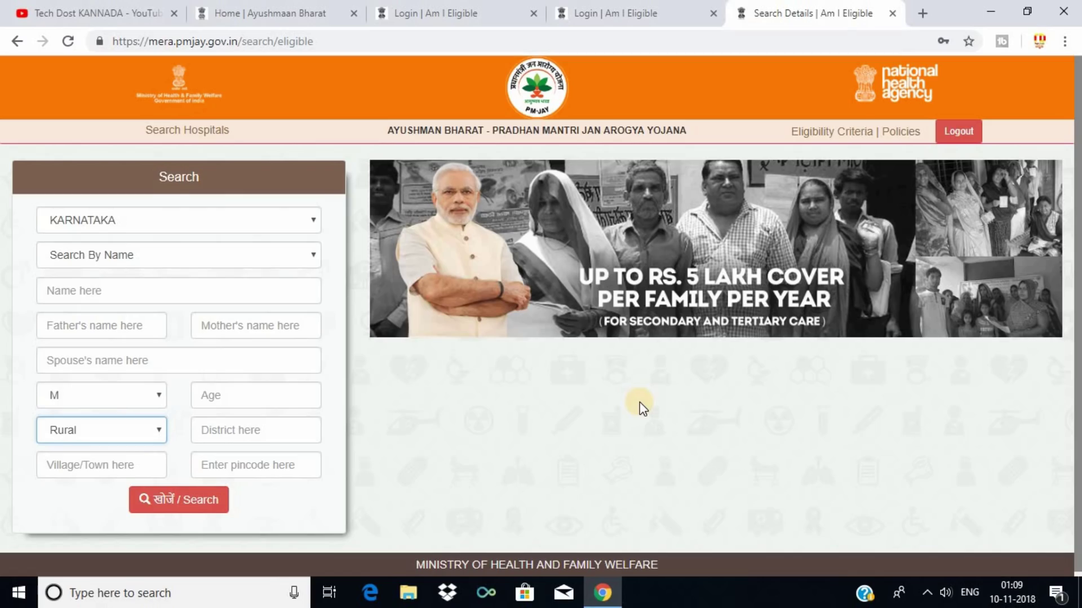
left_click(225, 12)
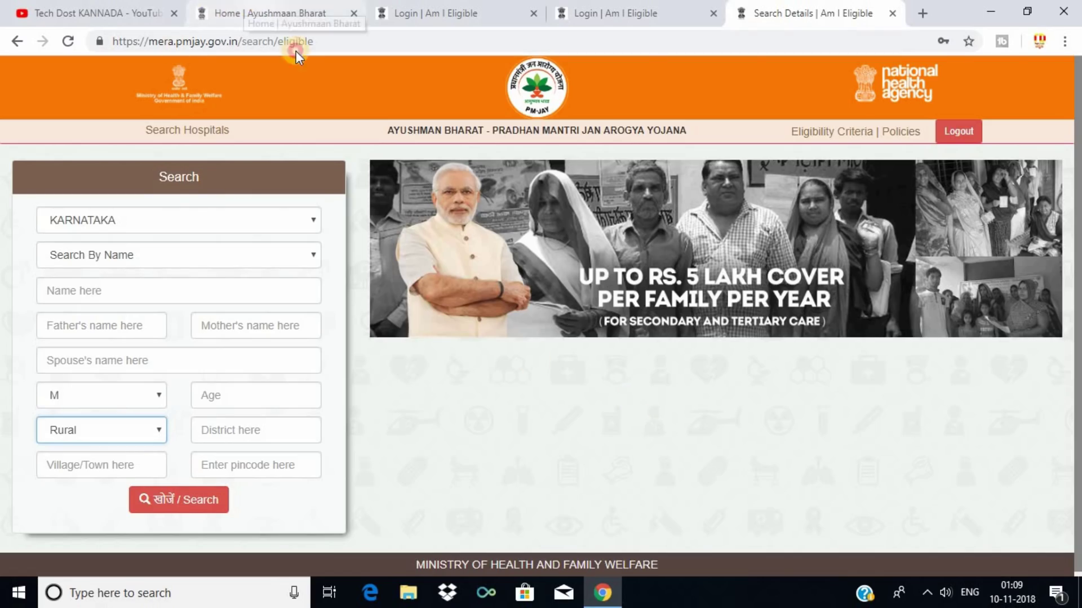